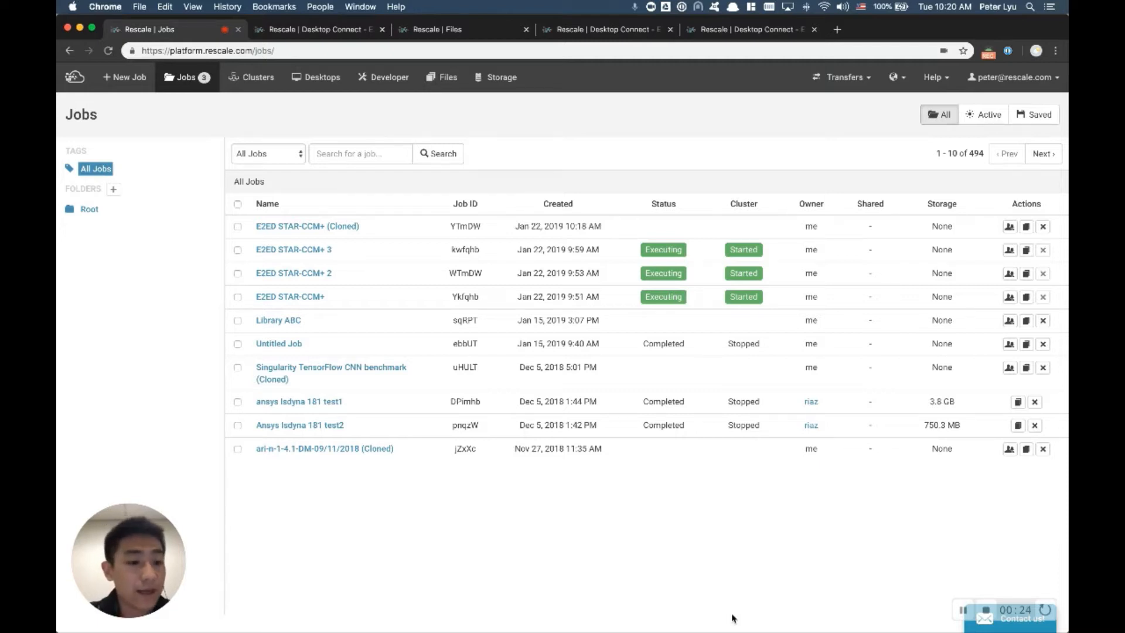
Step: Create a new job and add b787_sol.sim from cloud storage as its input file
{"action": "left_click", "coordinate": [134, 81]}
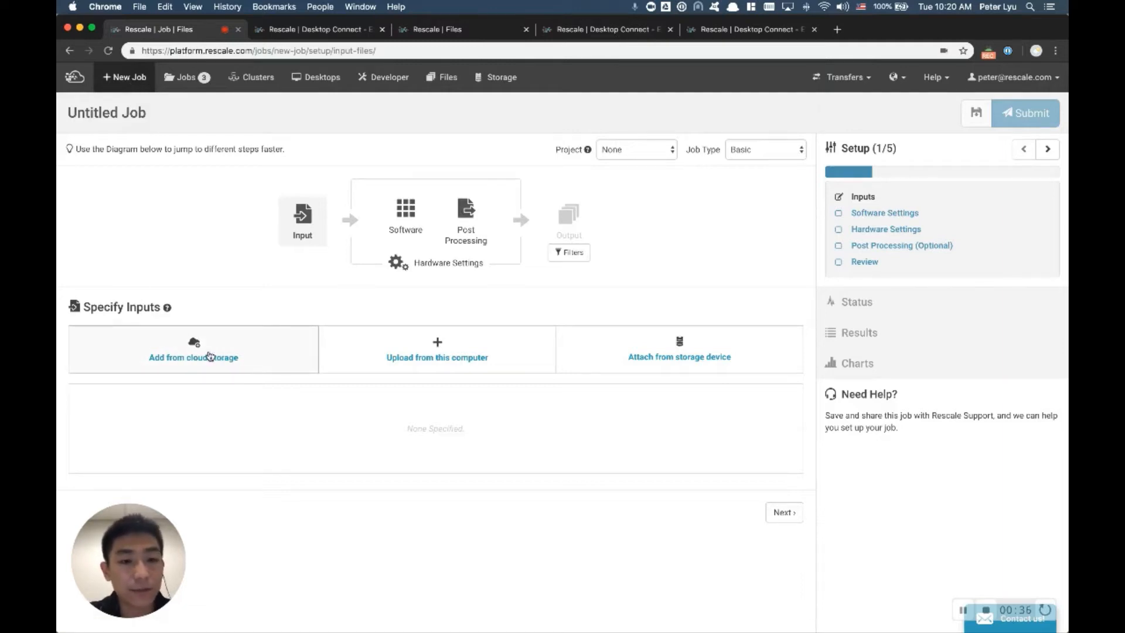
{"action": "left_click", "coordinate": [204, 355]}
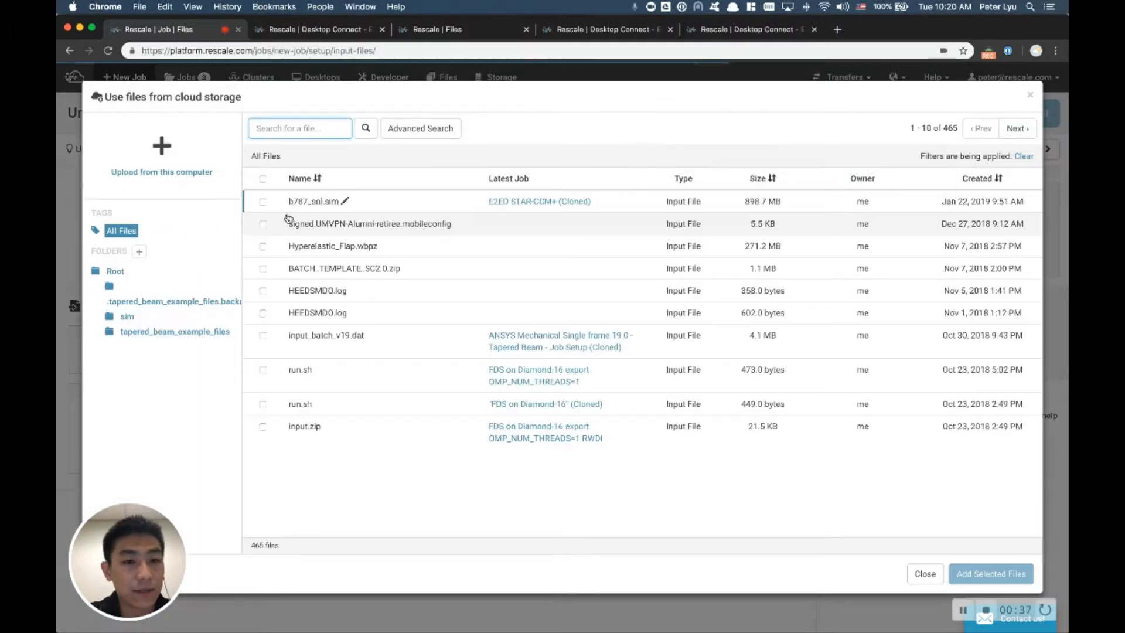
{"action": "left_click", "coordinate": [262, 201]}
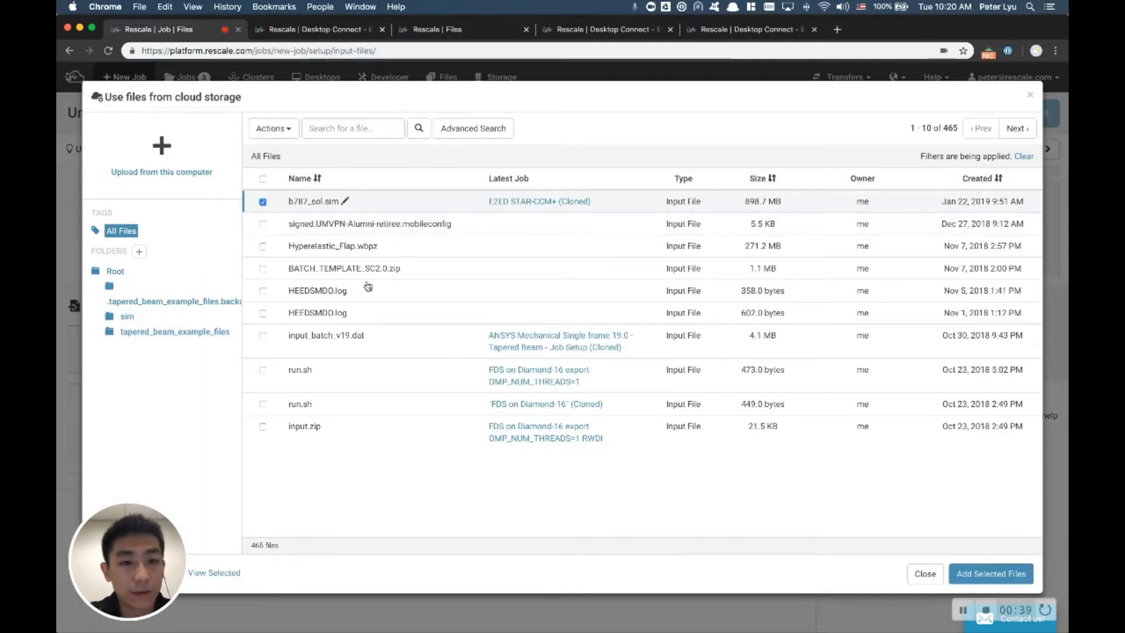
{"action": "left_click", "coordinate": [1003, 575]}
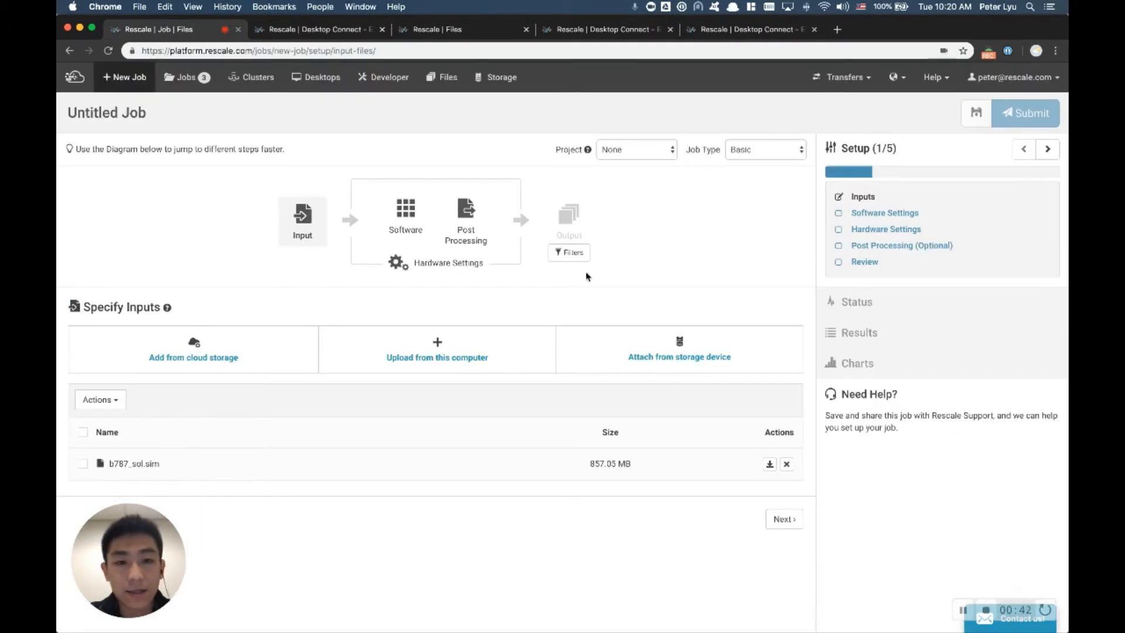
Step: Search the software catalogue for "star", select STAR-CCM+ for the job, and review its available versions
{"action": "left_click", "coordinate": [401, 228]}
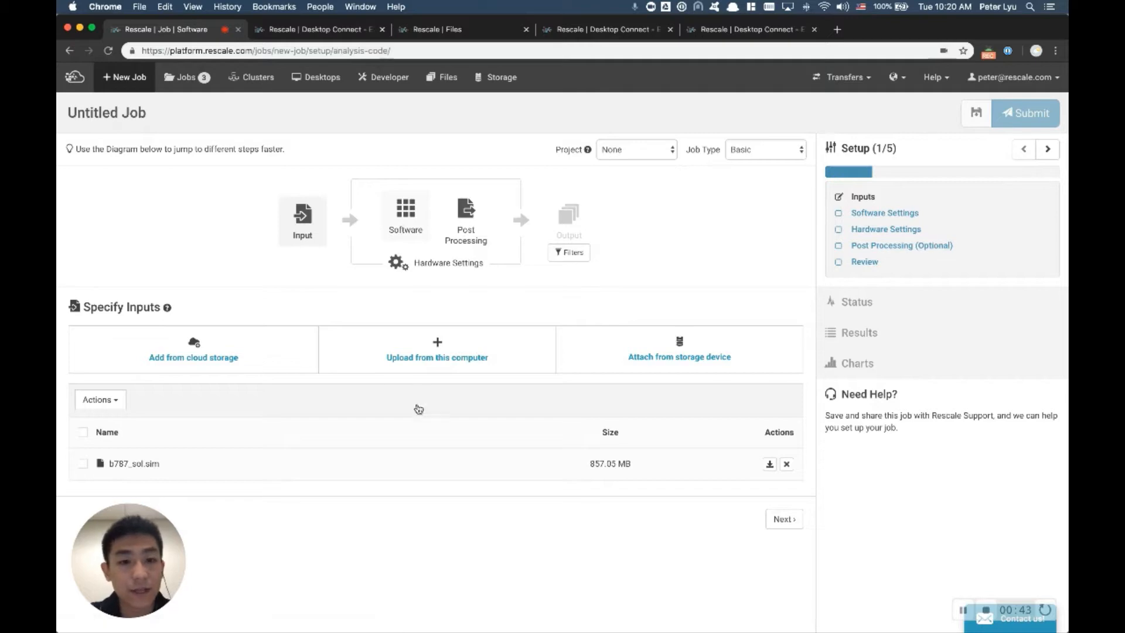
{"action": "left_click", "coordinate": [351, 357]}
{"action": "type", "text": "star"}
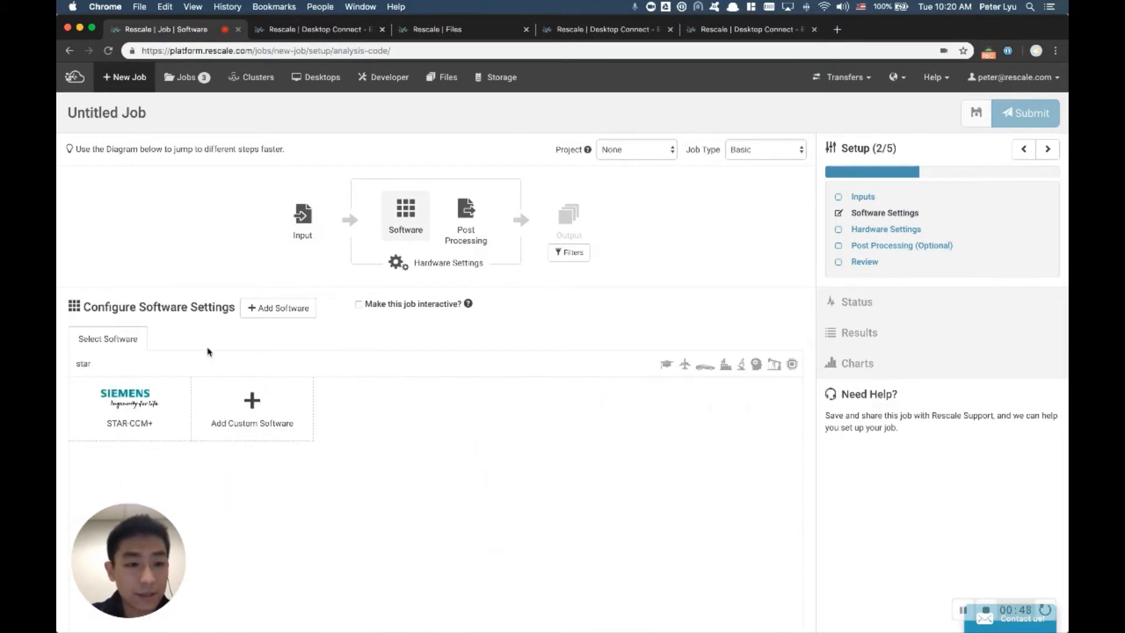
{"action": "left_click", "coordinate": [151, 403]}
{"action": "left_click", "coordinate": [470, 390]}
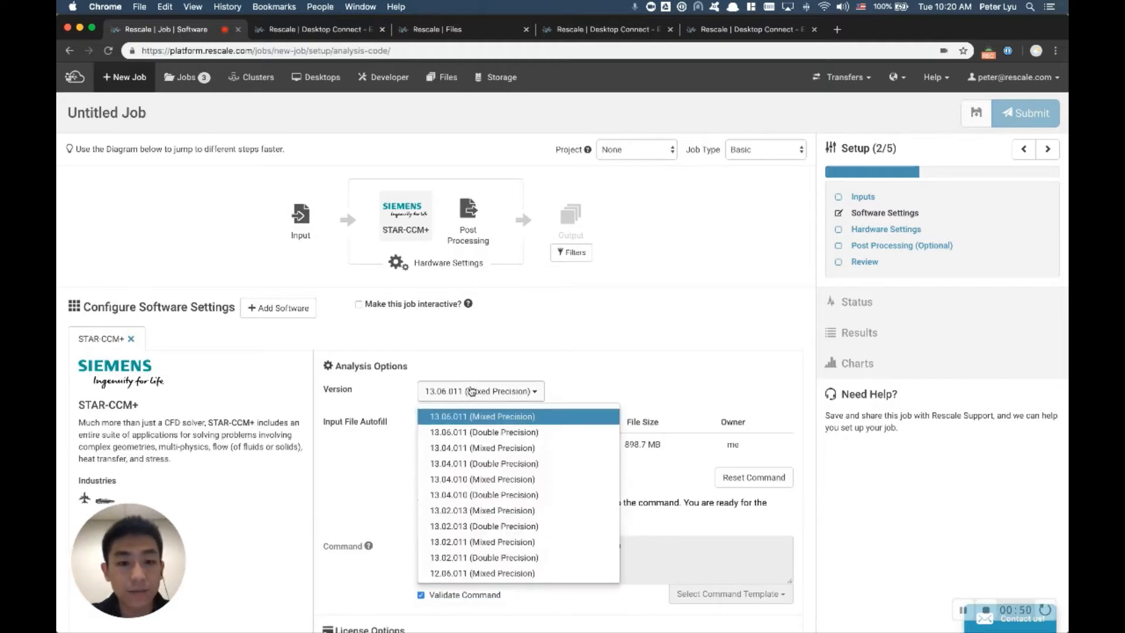
{"action": "left_click", "coordinate": [471, 391]}
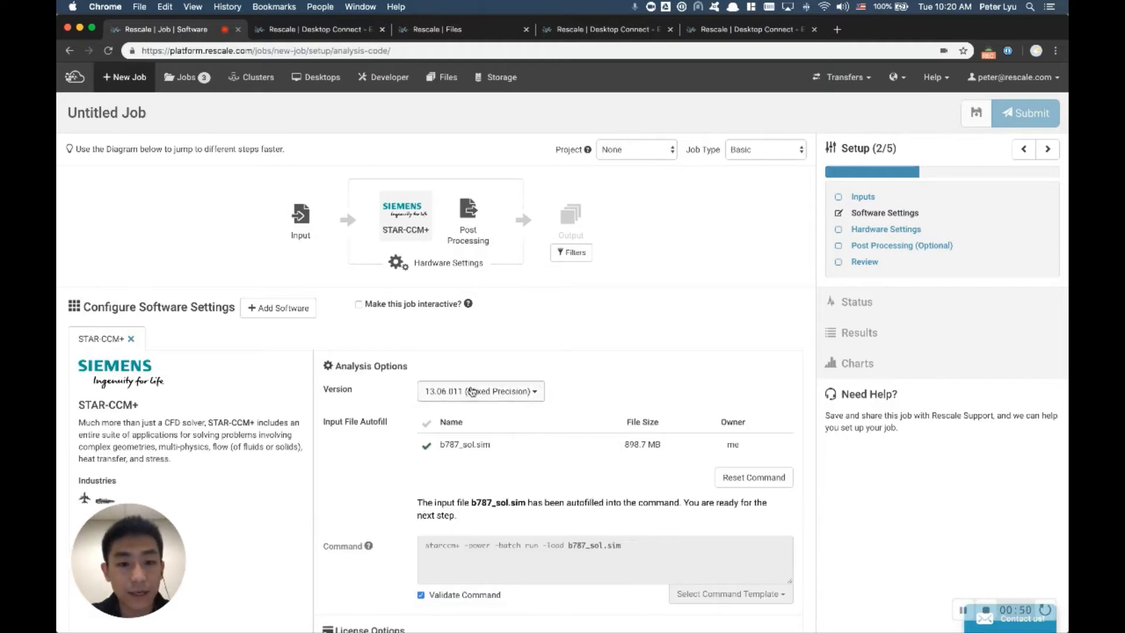
Step: Make the job interactive and choose the Use Existing License option for STAR-CCM+
{"action": "left_click", "coordinate": [360, 305]}
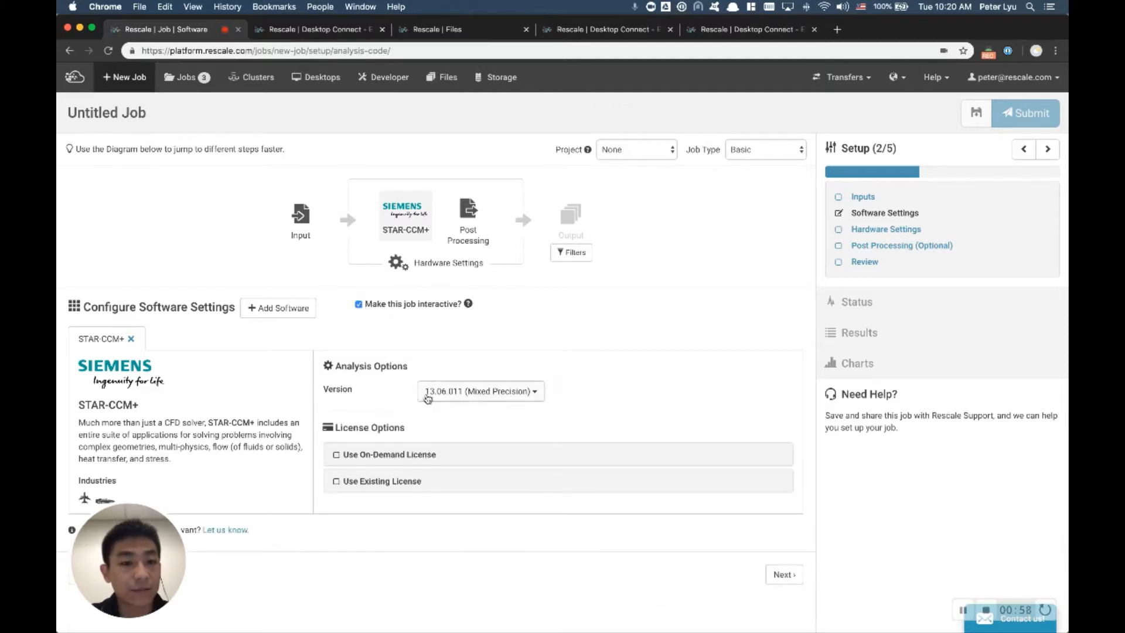
{"action": "left_click", "coordinate": [410, 484]}
{"action": "scroll", "coordinate": [473, 582], "scroll_direction": "down", "scroll_amount": 1}
{"action": "scroll", "coordinate": [473, 582], "scroll_direction": "down", "scroll_amount": 1}
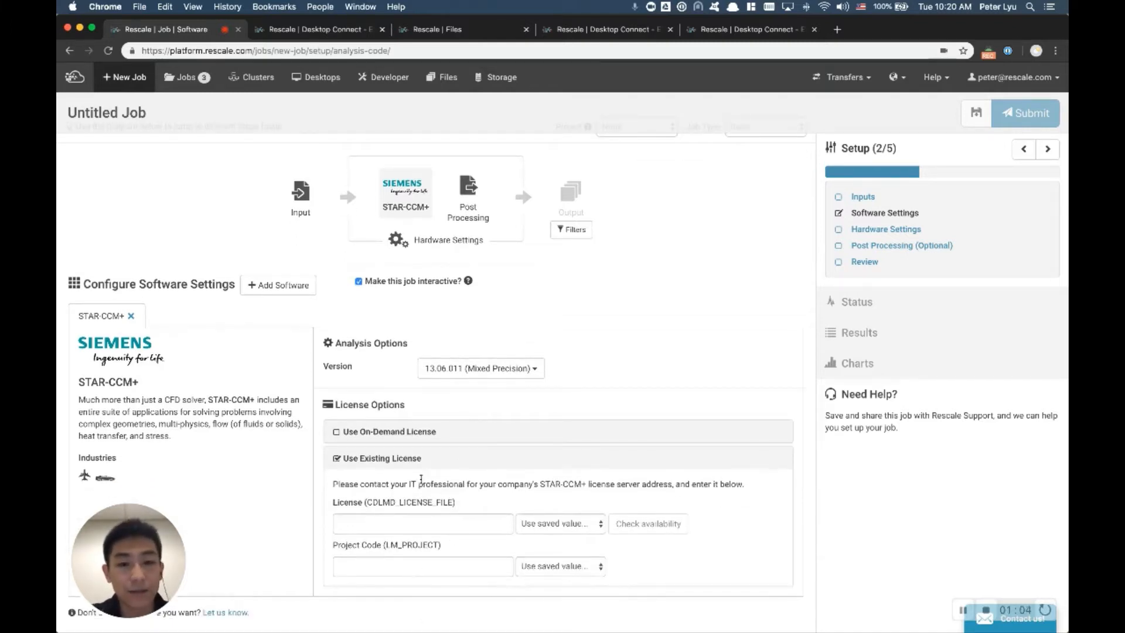
Step: Review the core types in the hardware settings and set the number of Onyx cores to 36
{"action": "left_click", "coordinate": [455, 242]}
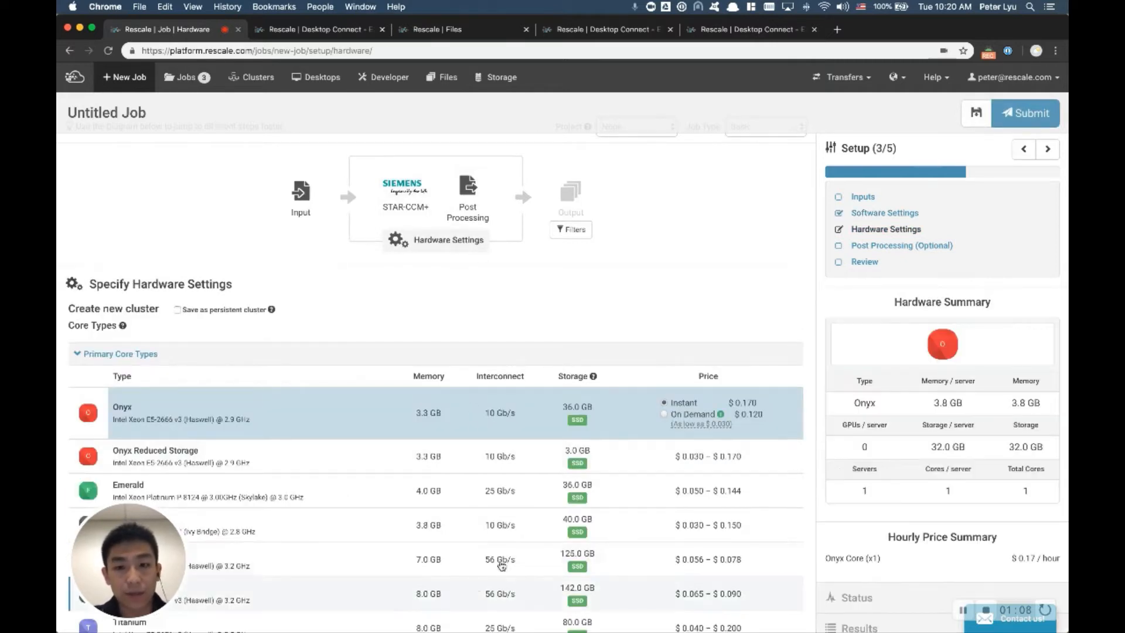
{"action": "scroll", "coordinate": [378, 574], "scroll_direction": "down", "scroll_amount": 4}
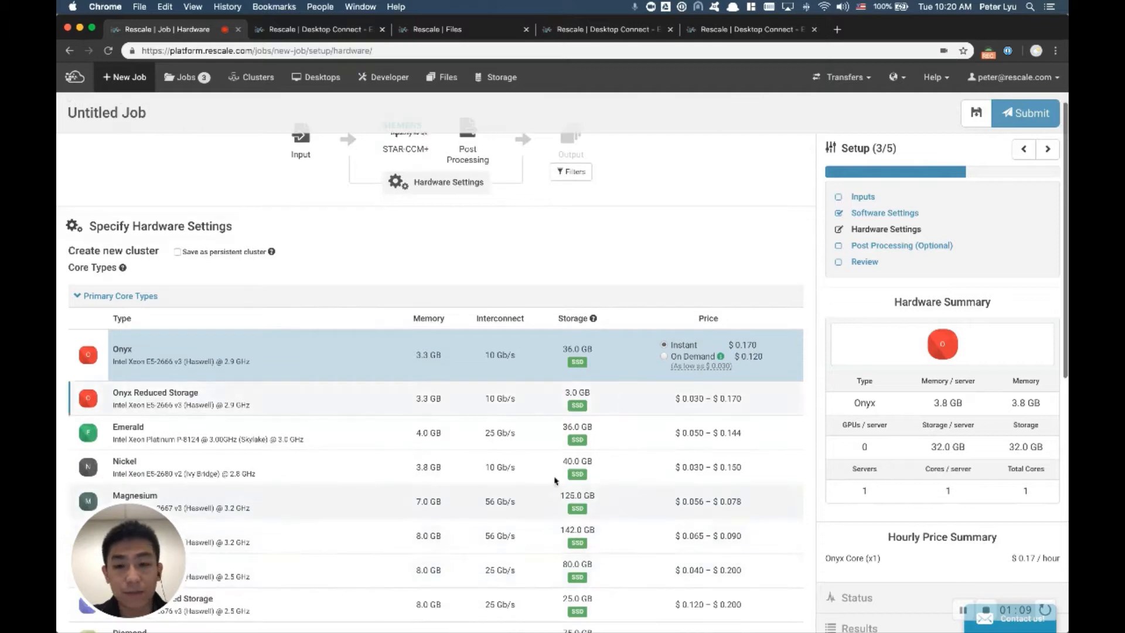
{"action": "scroll", "coordinate": [510, 586], "scroll_direction": "down", "scroll_amount": 10}
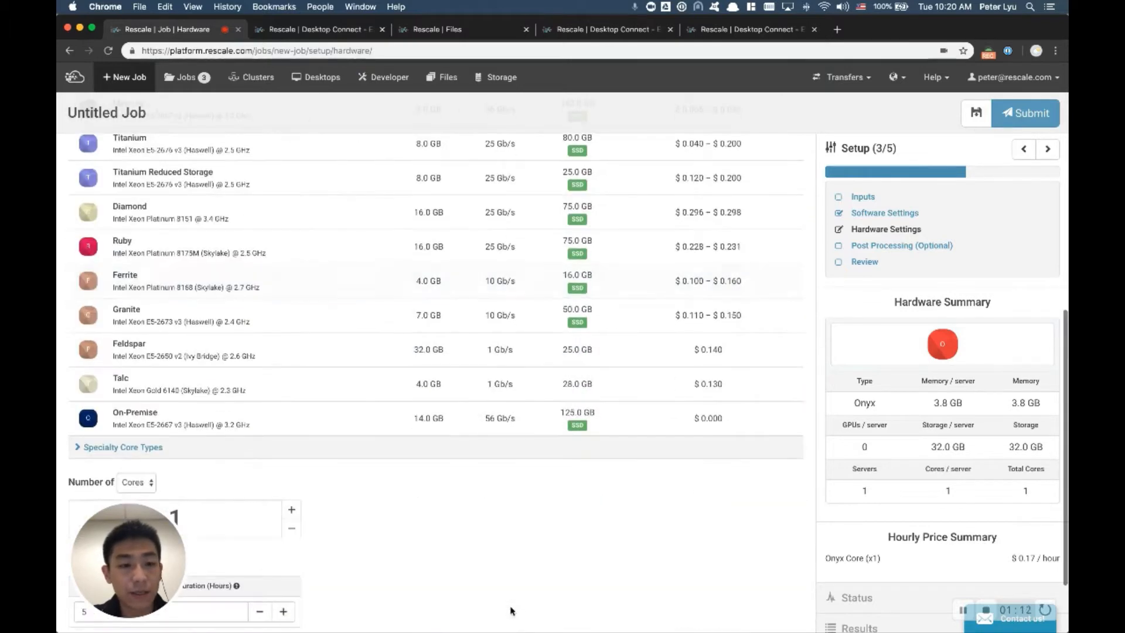
{"action": "scroll", "coordinate": [510, 611], "scroll_direction": "down", "scroll_amount": 2}
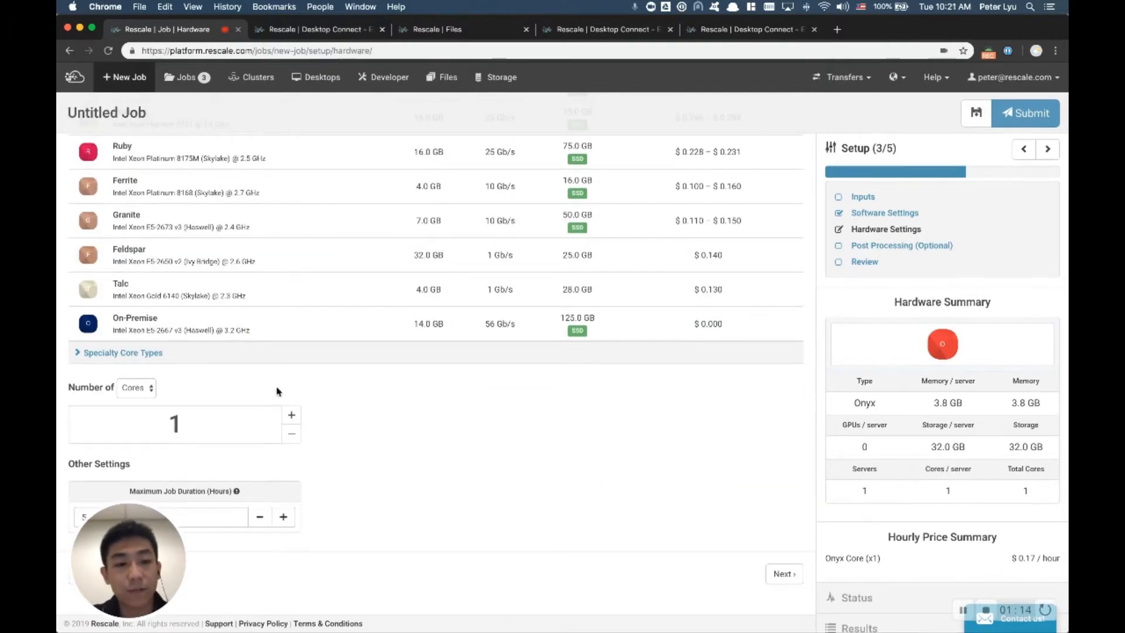
{"action": "left_click", "coordinate": [291, 415]}
{"action": "left_click", "coordinate": [291, 415]}
{"action": "left_click", "coordinate": [291, 415]}
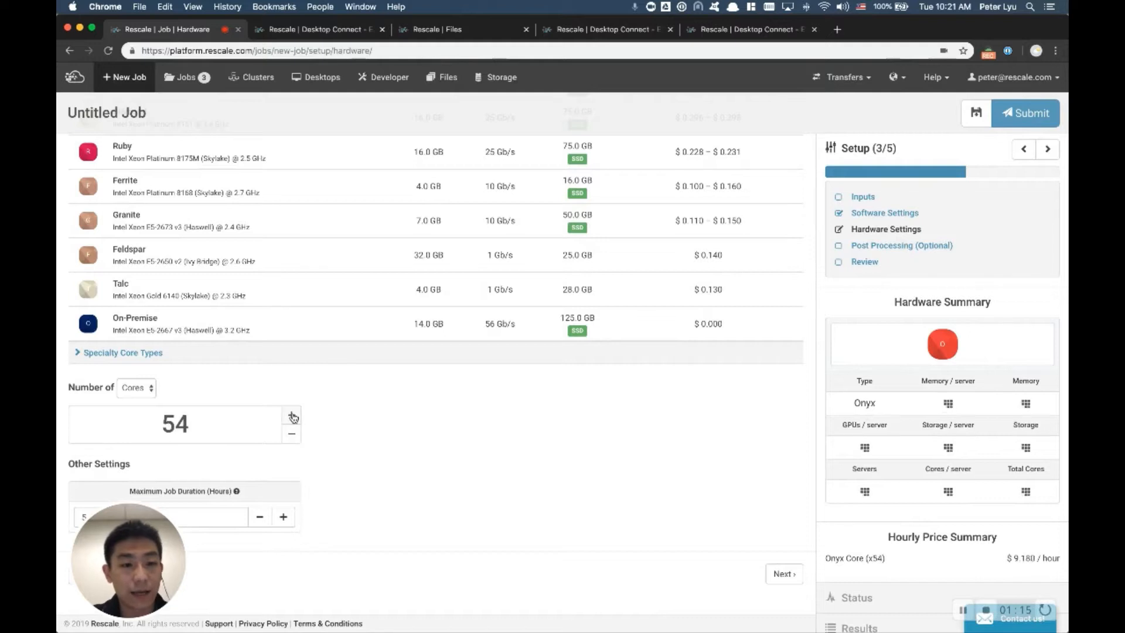
{"action": "left_click", "coordinate": [291, 434]}
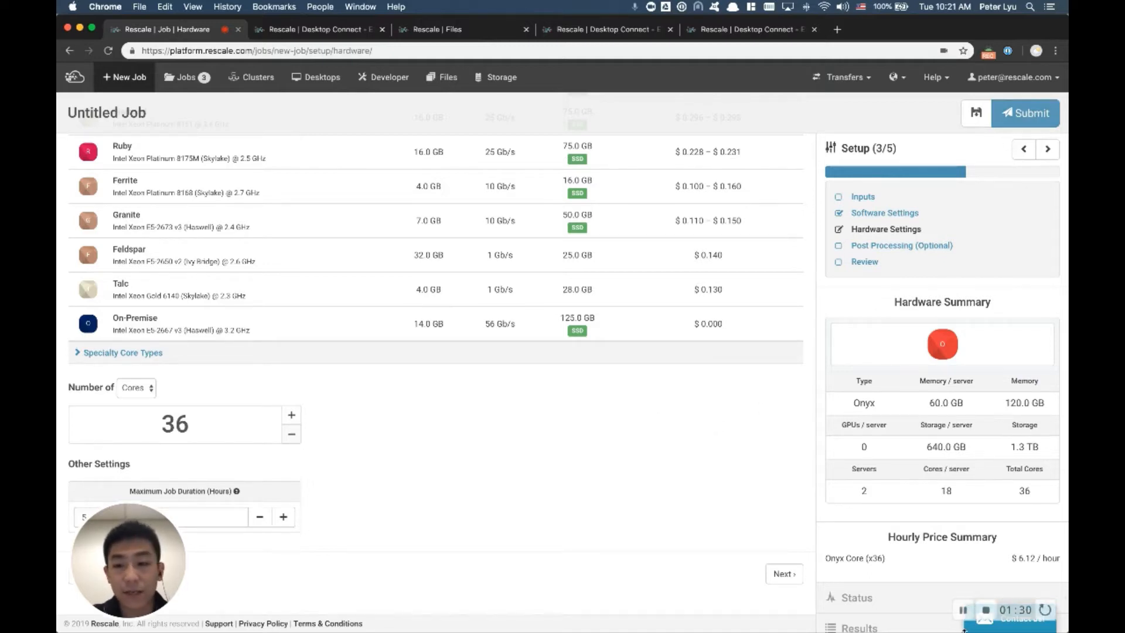
{"action": "left_click", "coordinate": [963, 610]}
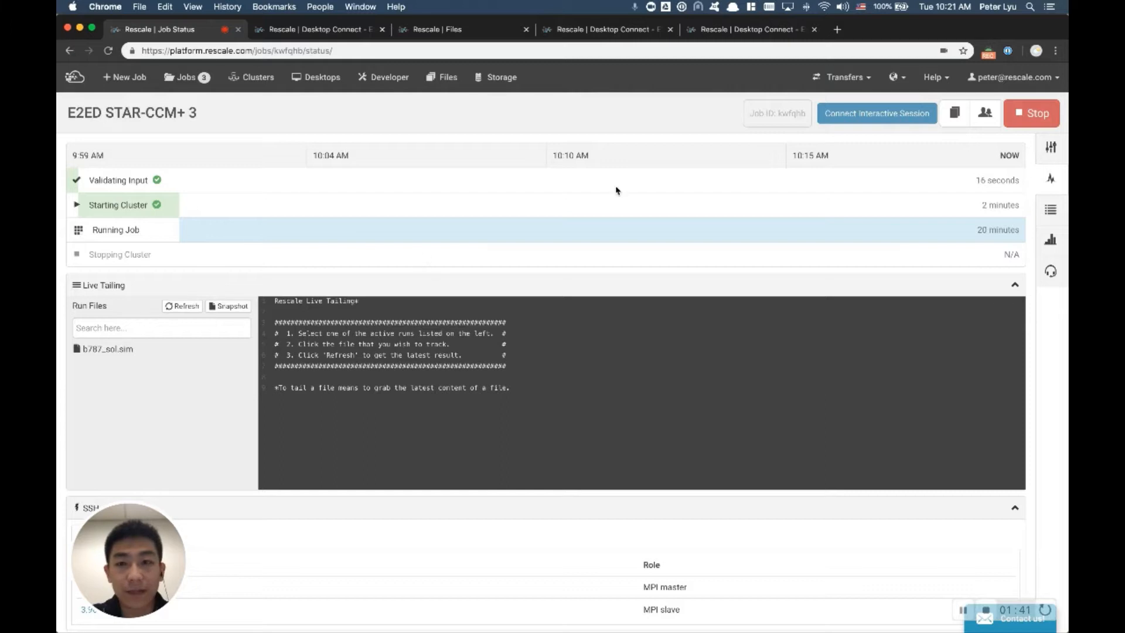
Step: Connect to the interactive session of the running E2ED STAR-CCM+ 3 job and launch StarCCM 13.06.011 on its remote desktop
{"action": "left_click", "coordinate": [905, 120]}
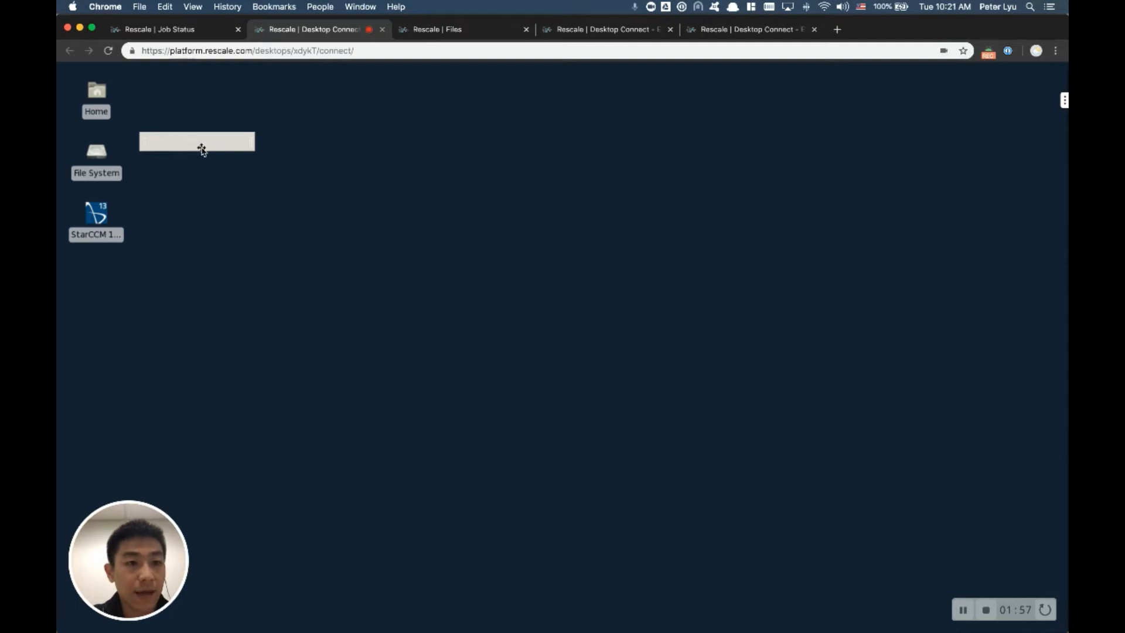
{"action": "left_click_drag", "start_coordinate": [202, 149], "coordinate": [96, 73]}
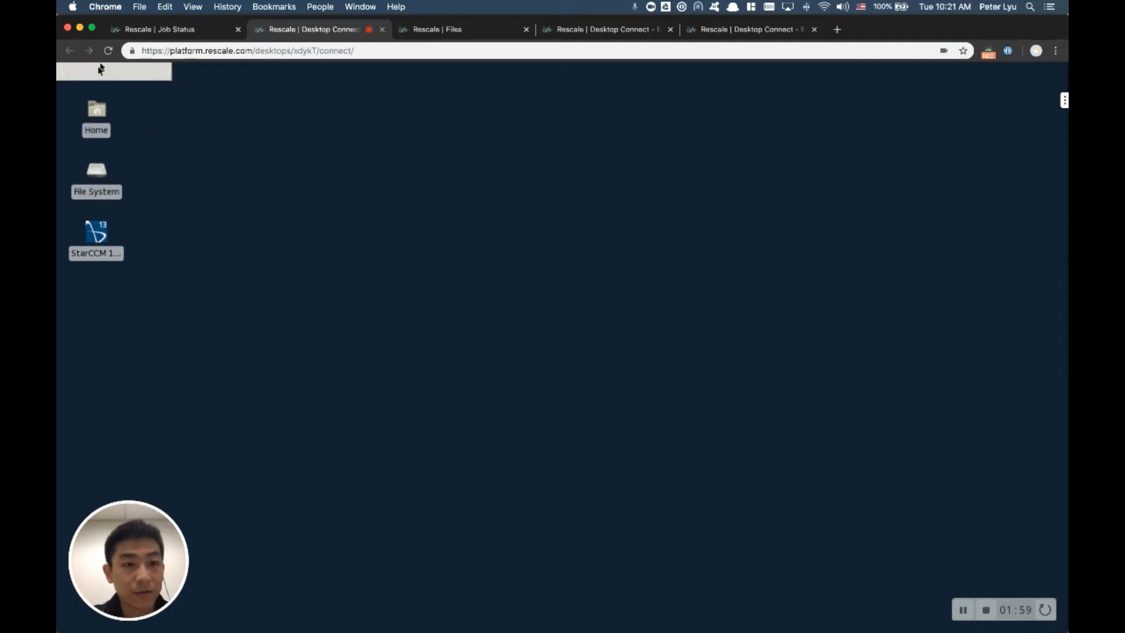
{"action": "left_click", "coordinate": [99, 233]}
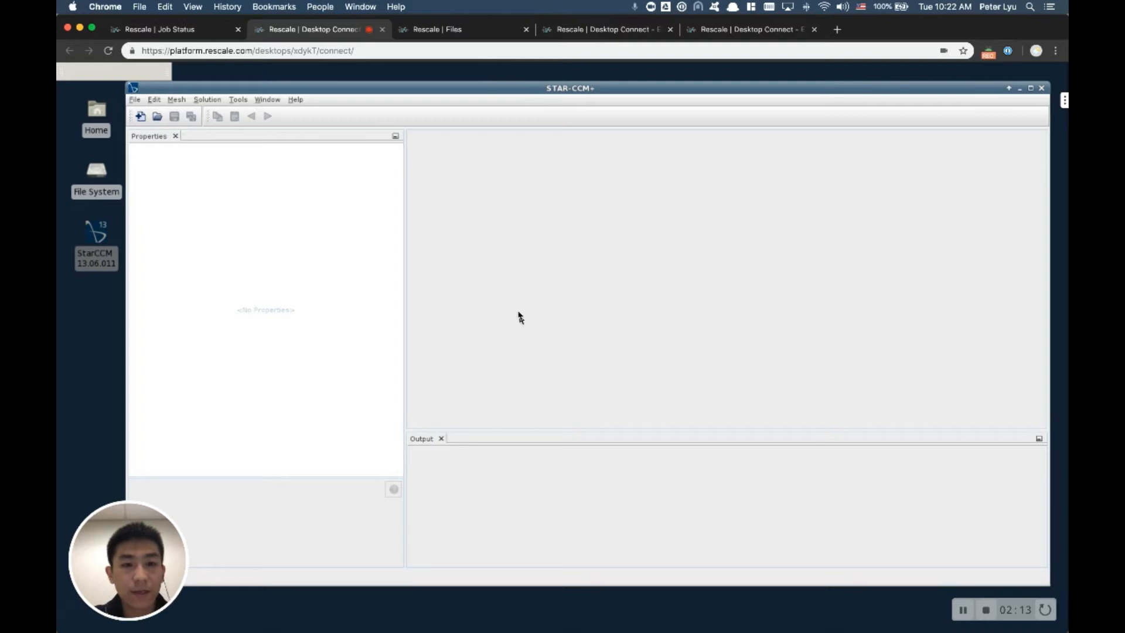
{"action": "left_click_drag", "start_coordinate": [544, 95], "coordinate": [523, 95]}
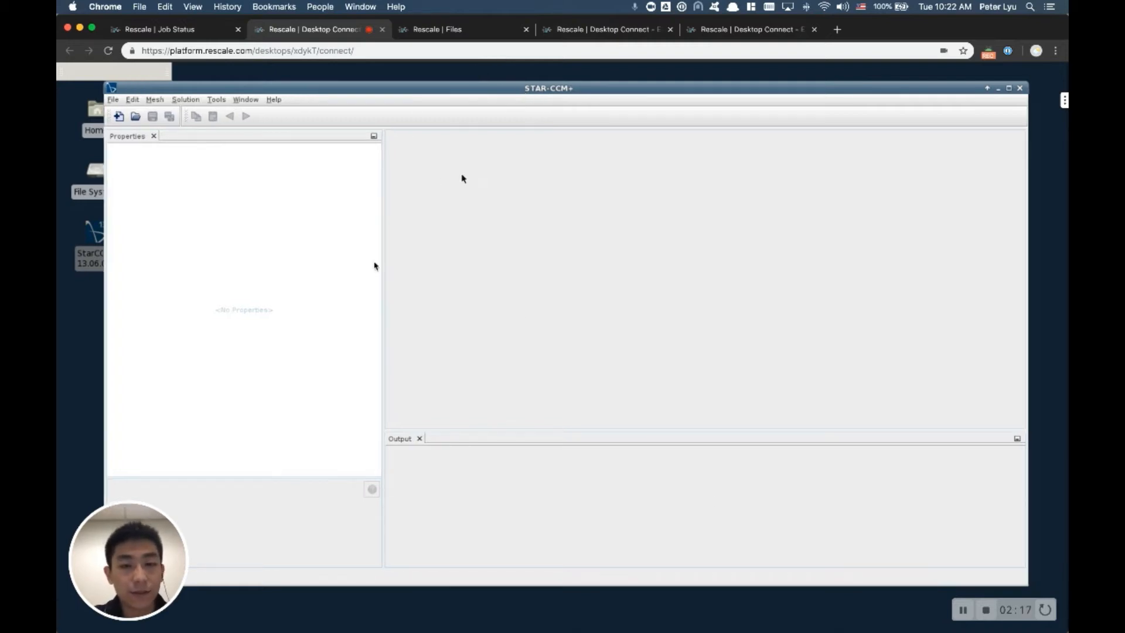
Step: Begin loading a simulation file with the Parallel Specified by Machine File option and 36 compute processes
{"action": "left_click", "coordinate": [114, 100]}
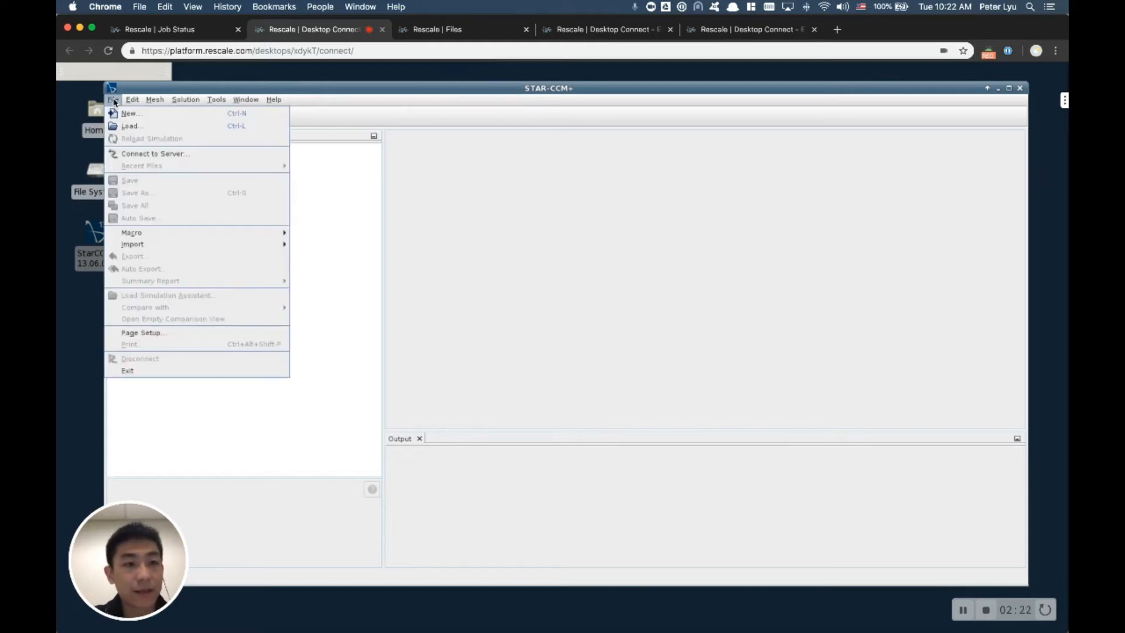
{"action": "left_click", "coordinate": [134, 126]}
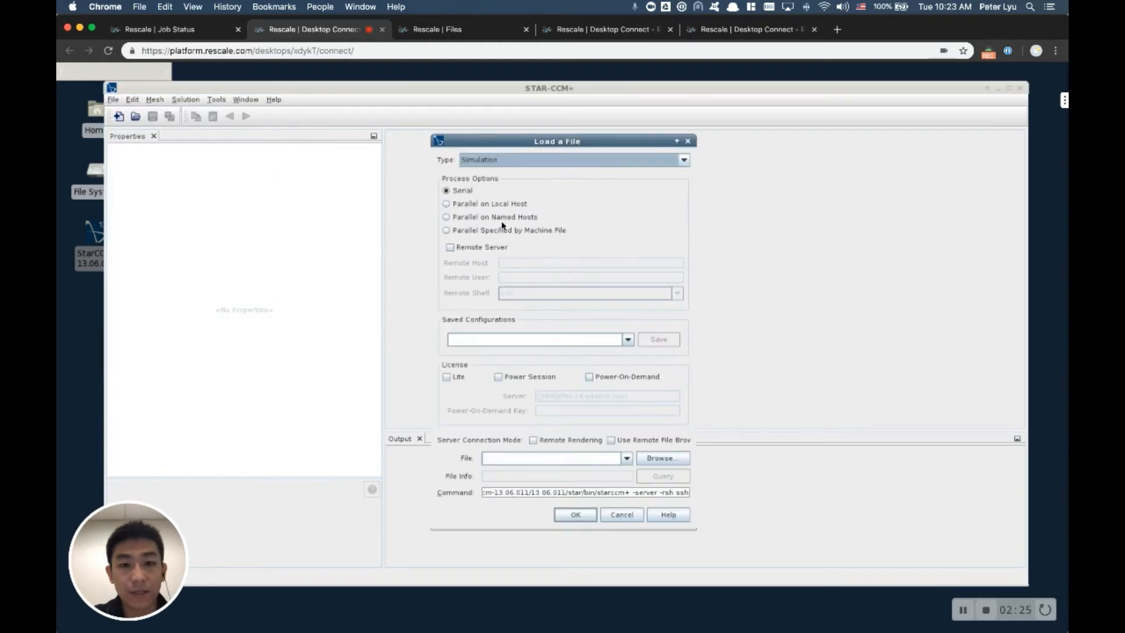
{"action": "left_click", "coordinate": [444, 232]}
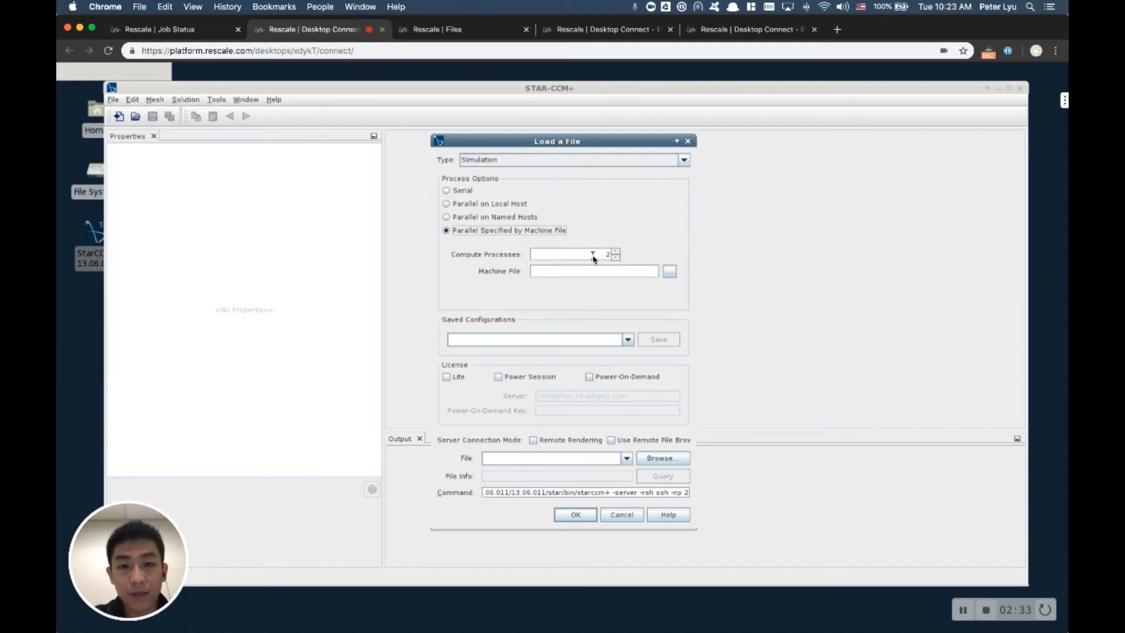
{"action": "left_click_drag", "start_coordinate": [593, 255], "coordinate": [624, 255]}
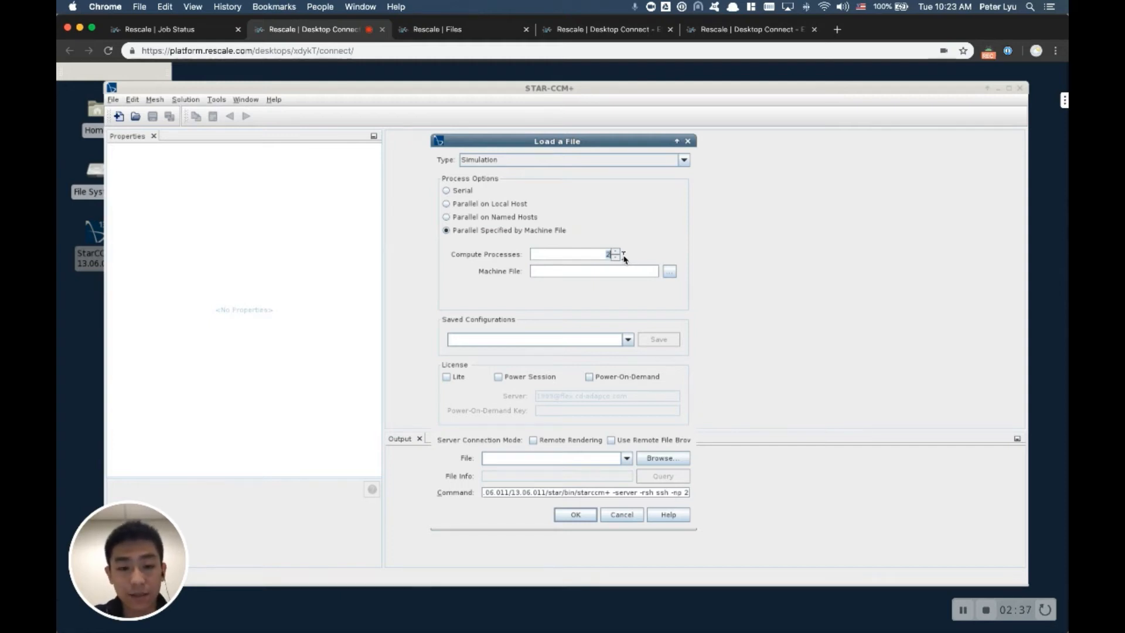
{"action": "type", "text": "36"}
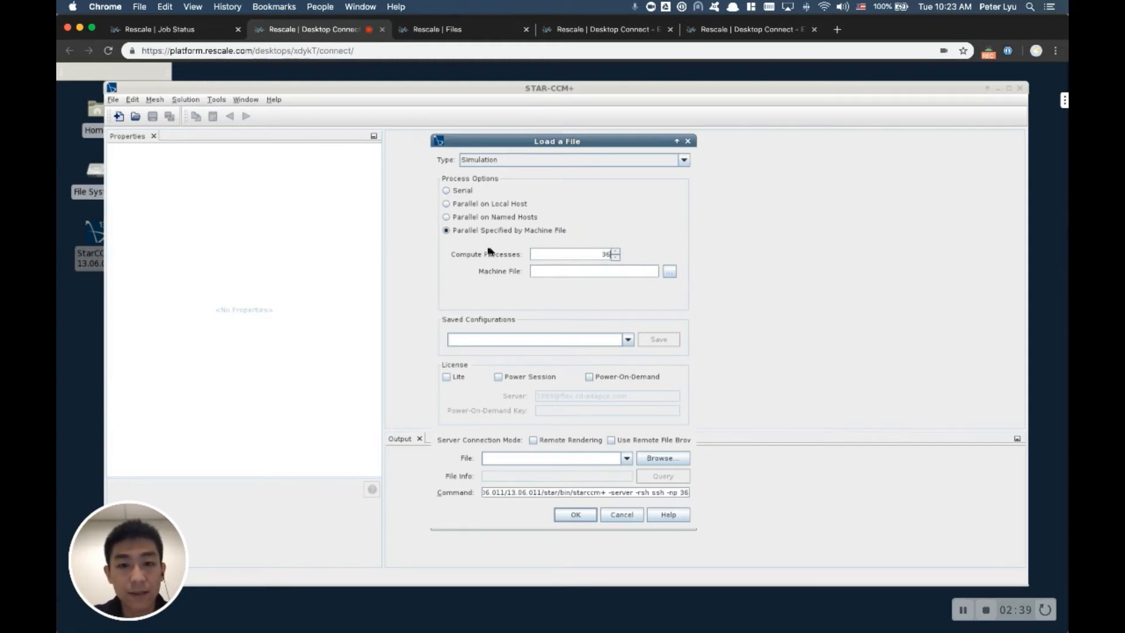
Step: Select machinefile from the uprod_kwfqhb folder as the machine file for the parallel run
{"action": "left_click", "coordinate": [669, 271]}
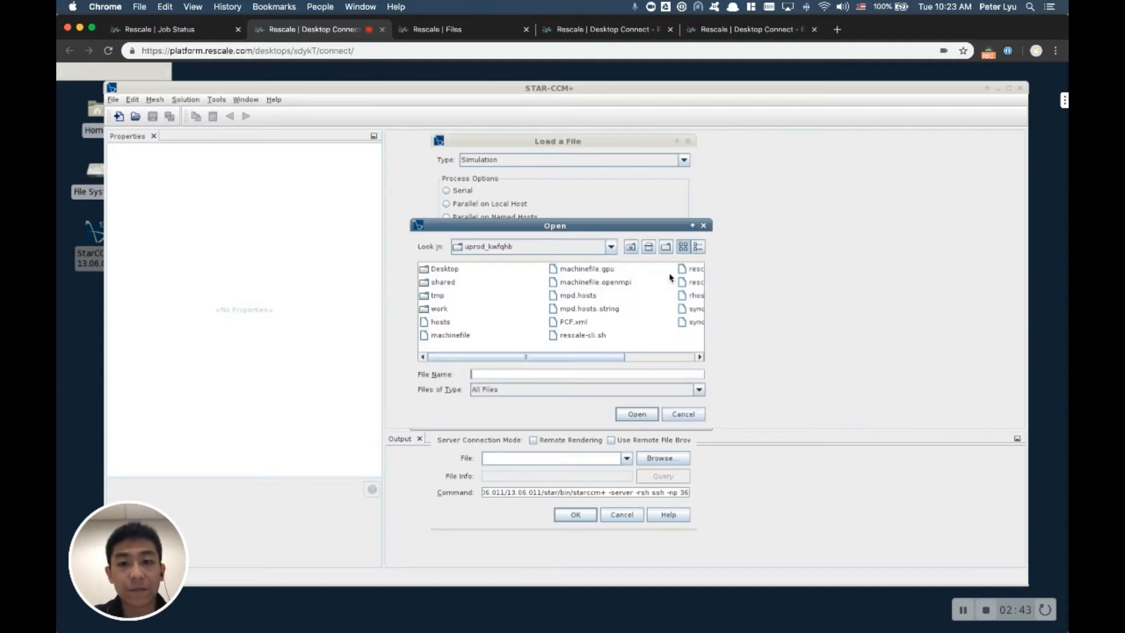
{"action": "left_click", "coordinate": [454, 337]}
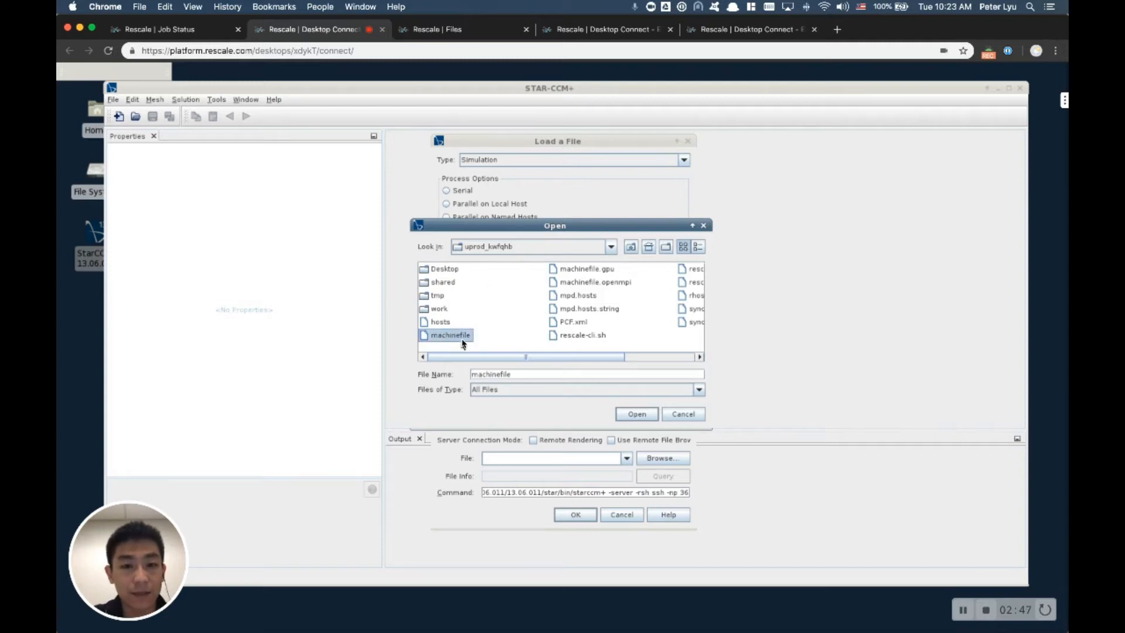
{"action": "left_click", "coordinate": [637, 416]}
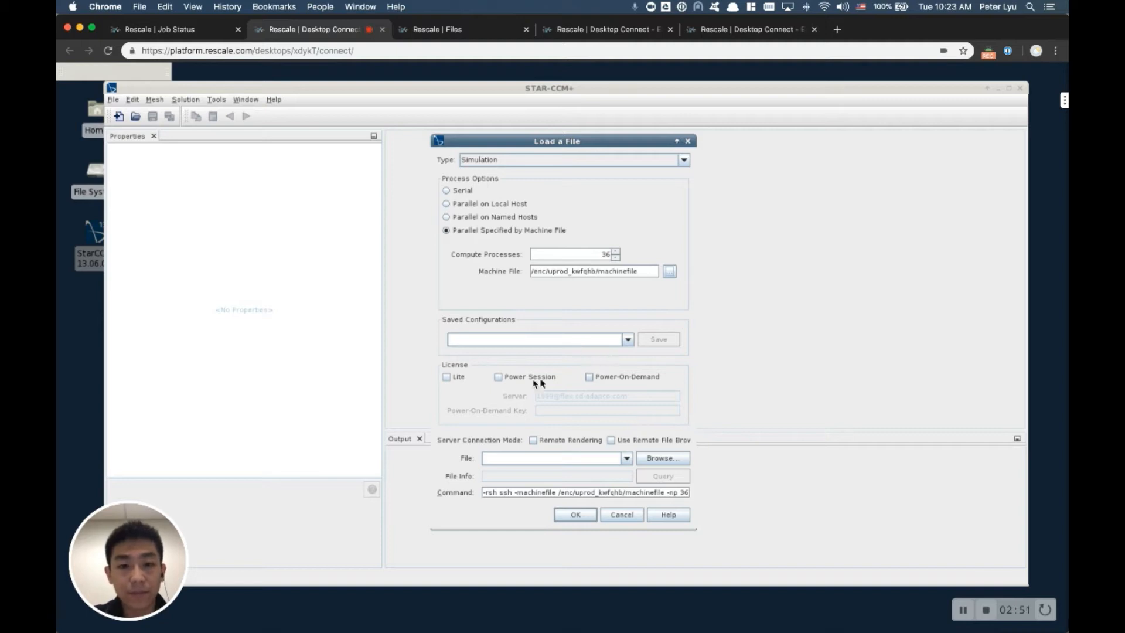
Step: Enable the Power Session license for the load and leave Power-On-Demand disabled
{"action": "left_click", "coordinate": [498, 378]}
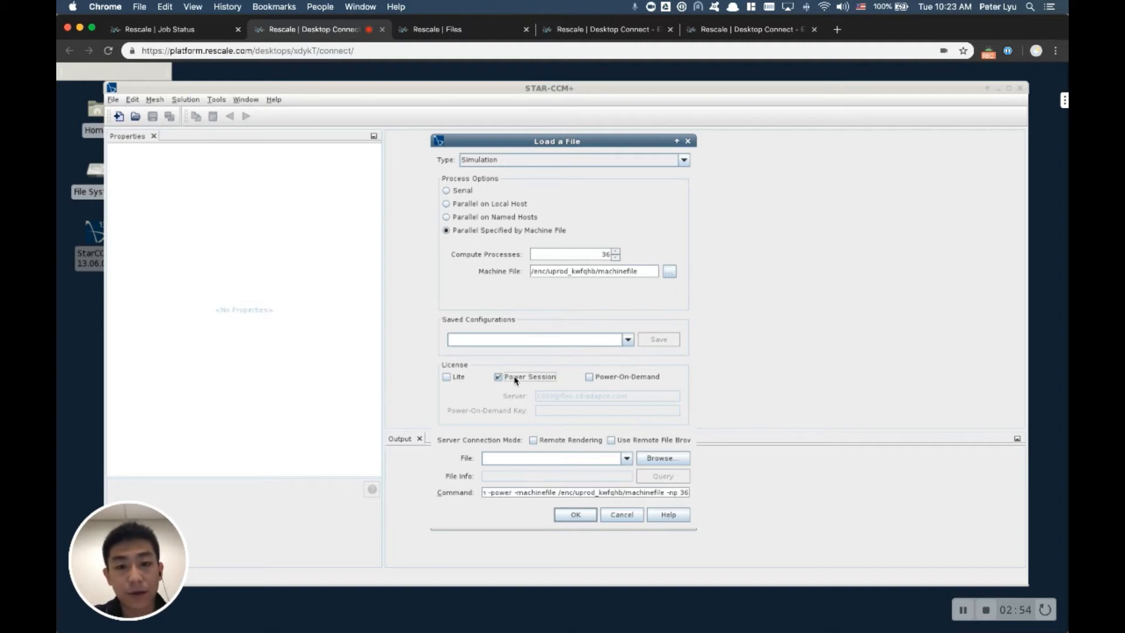
{"action": "left_click", "coordinate": [589, 378]}
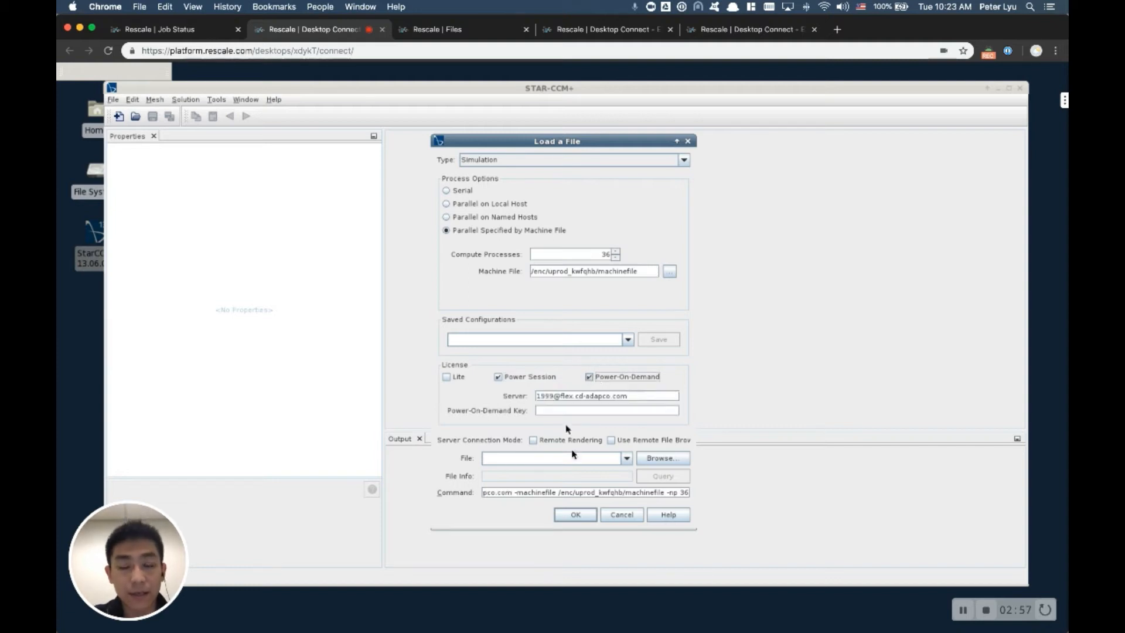
{"action": "left_click", "coordinate": [589, 378]}
Step: Select b787_sol.sim from the work folder as the simulation file to load
{"action": "left_click", "coordinate": [660, 457]}
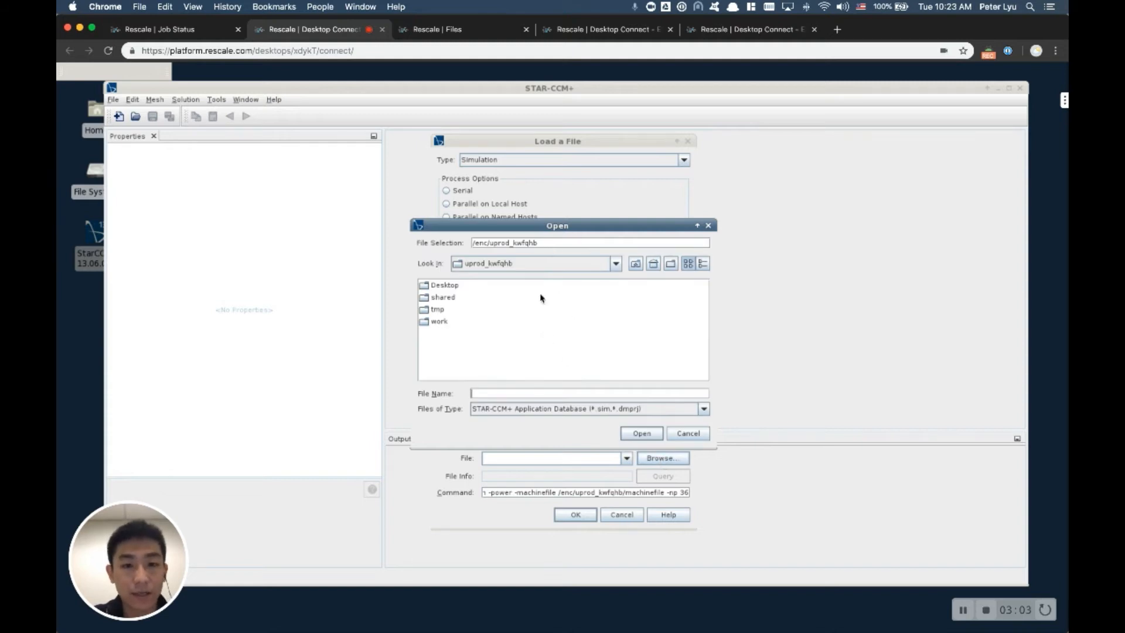
{"action": "double_click", "coordinate": [435, 323]}
{"action": "left_click", "coordinate": [449, 311]}
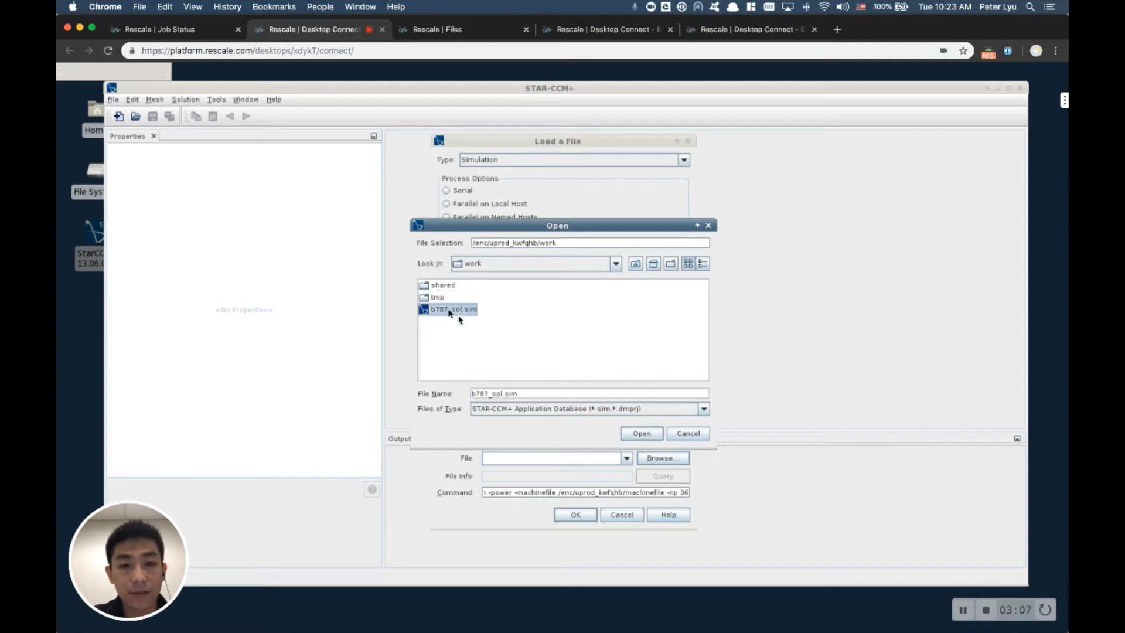
{"action": "double_click", "coordinate": [453, 311]}
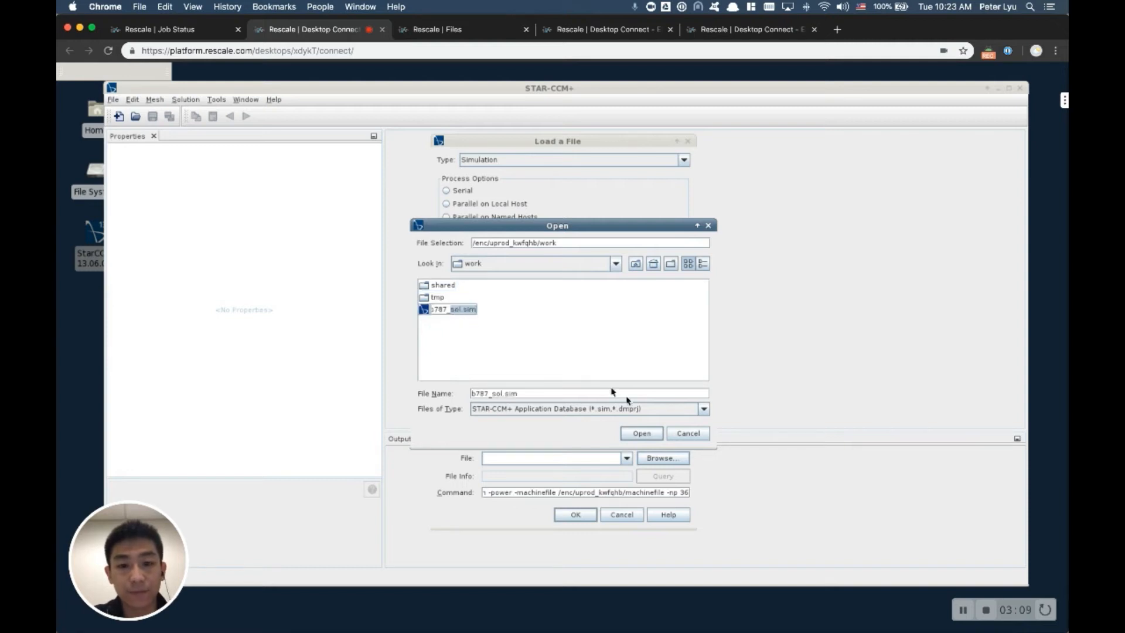
{"action": "left_click", "coordinate": [641, 433]}
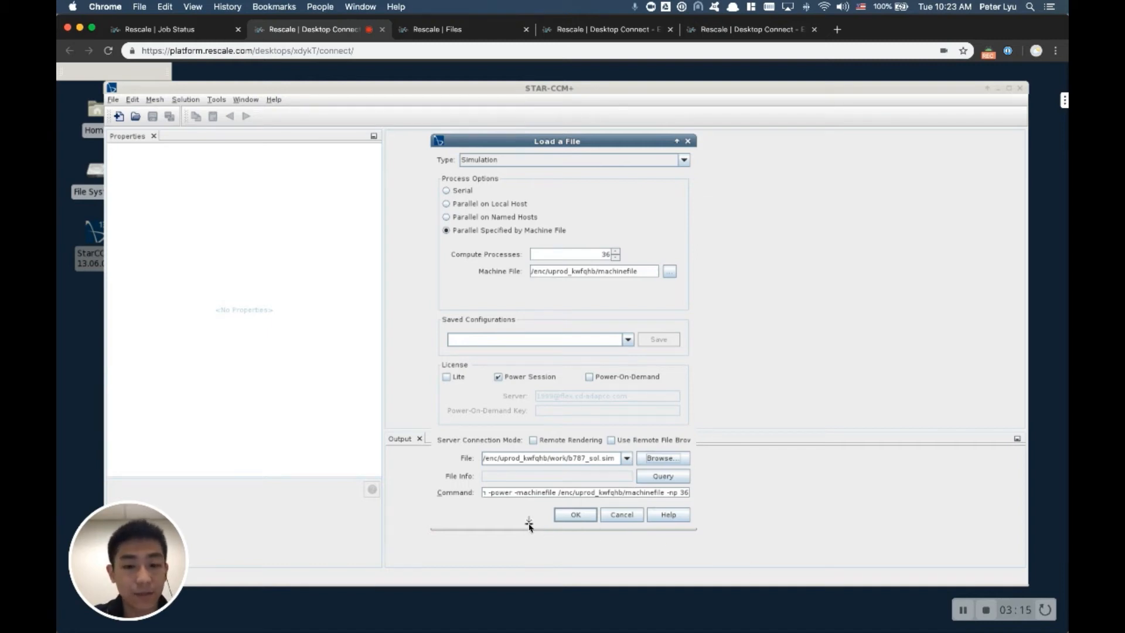
{"action": "left_click", "coordinate": [964, 612]}
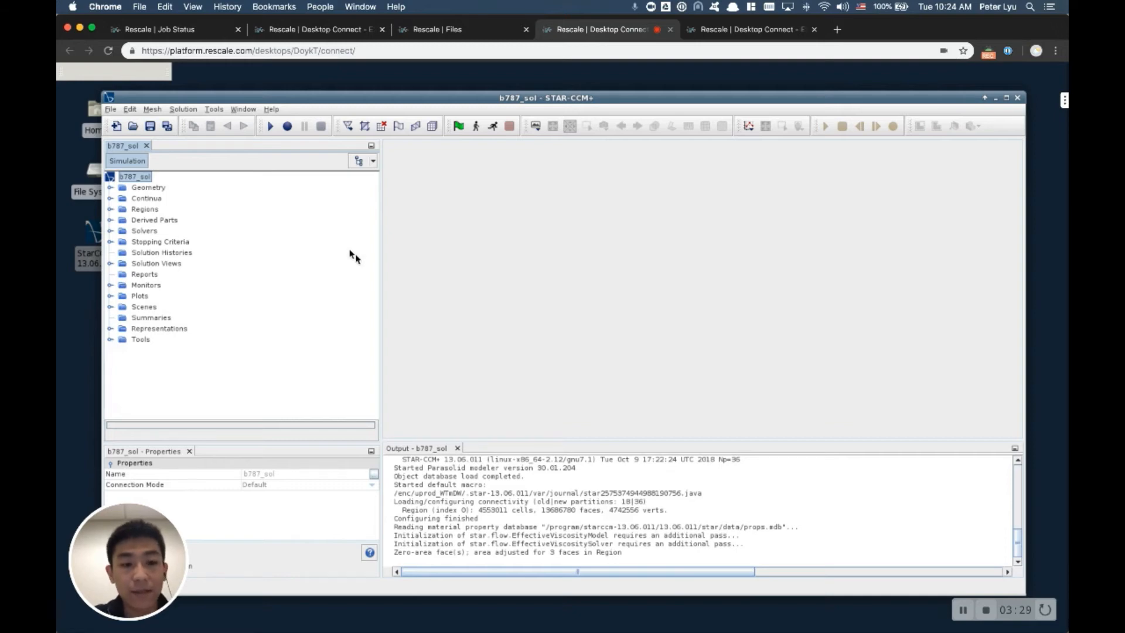
Step: Run the loaded b787_sol simulation
{"action": "left_click", "coordinate": [492, 126]}
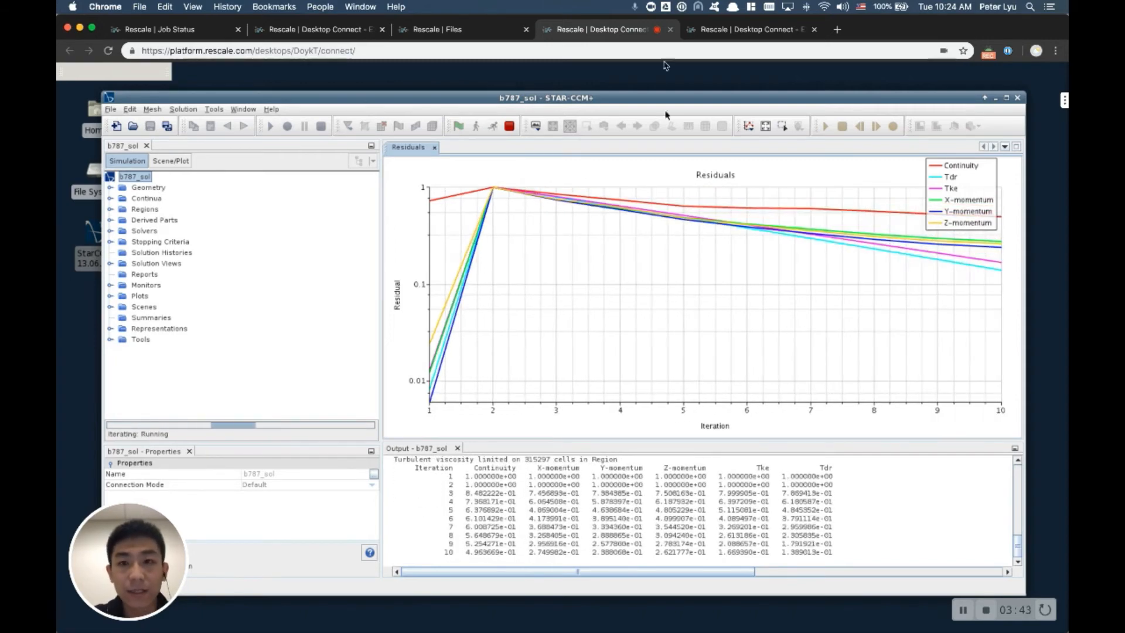
Step: Switch to the desktop session with the b787_complete simulation and view its Save As options without saving a copy
{"action": "left_click", "coordinate": [739, 31]}
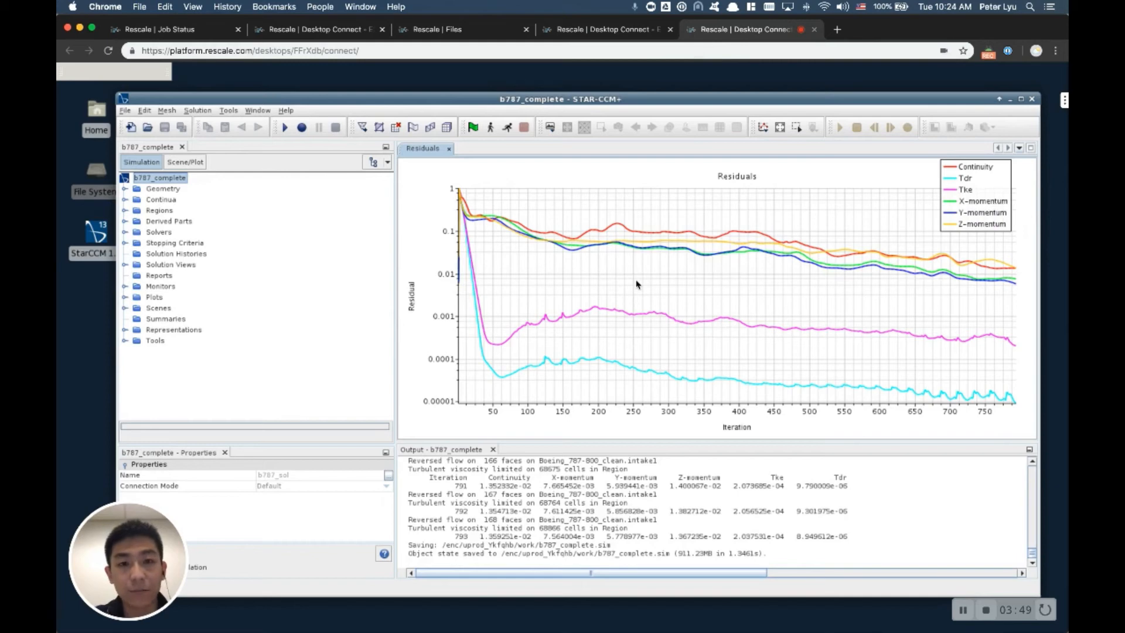
{"action": "left_click", "coordinate": [126, 111]}
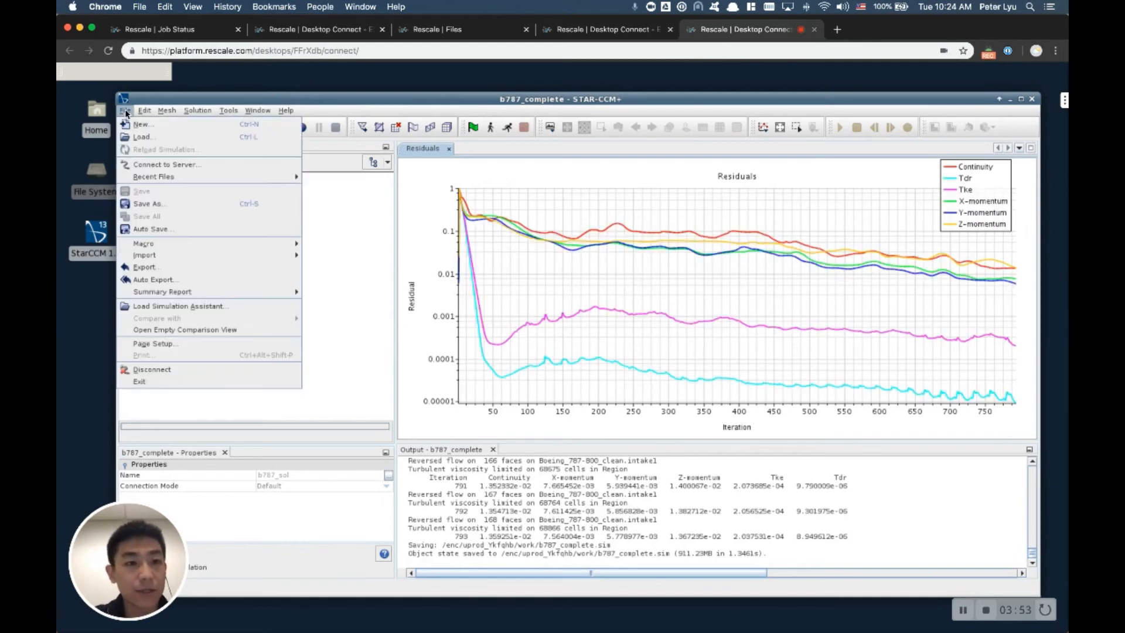
{"action": "left_click", "coordinate": [158, 204]}
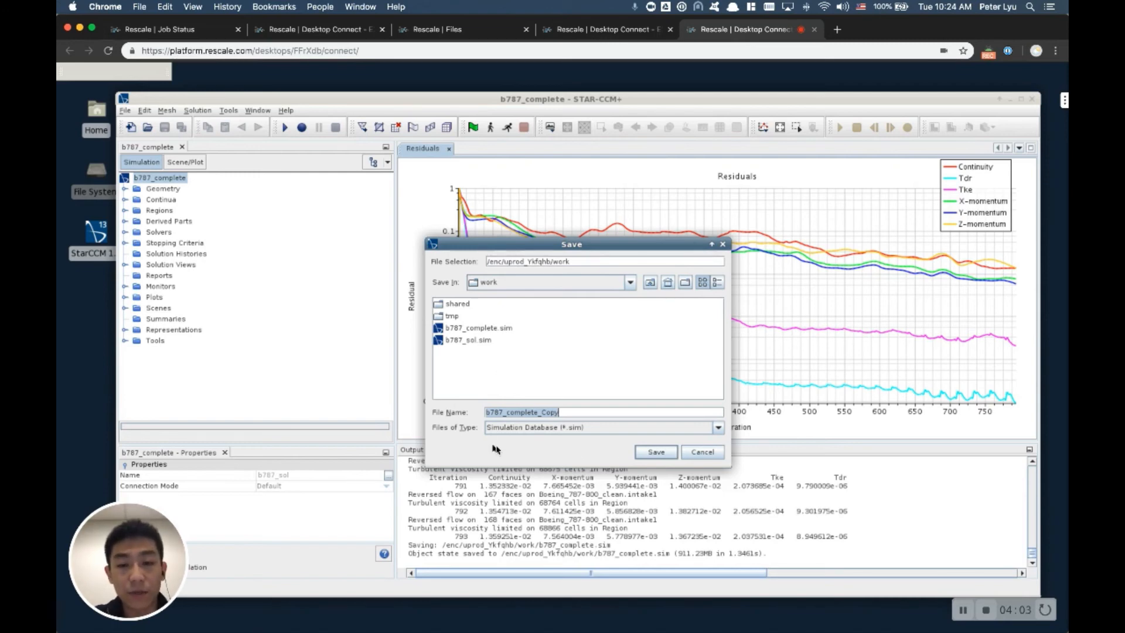
{"action": "left_click", "coordinate": [705, 455]}
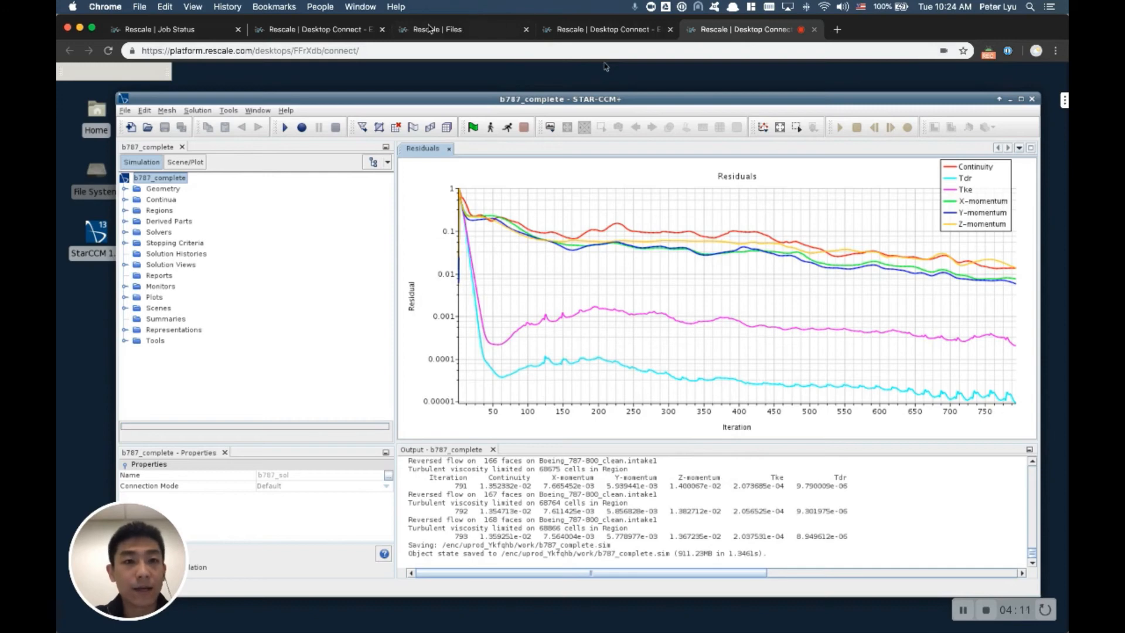
{"action": "left_click", "coordinate": [961, 613]}
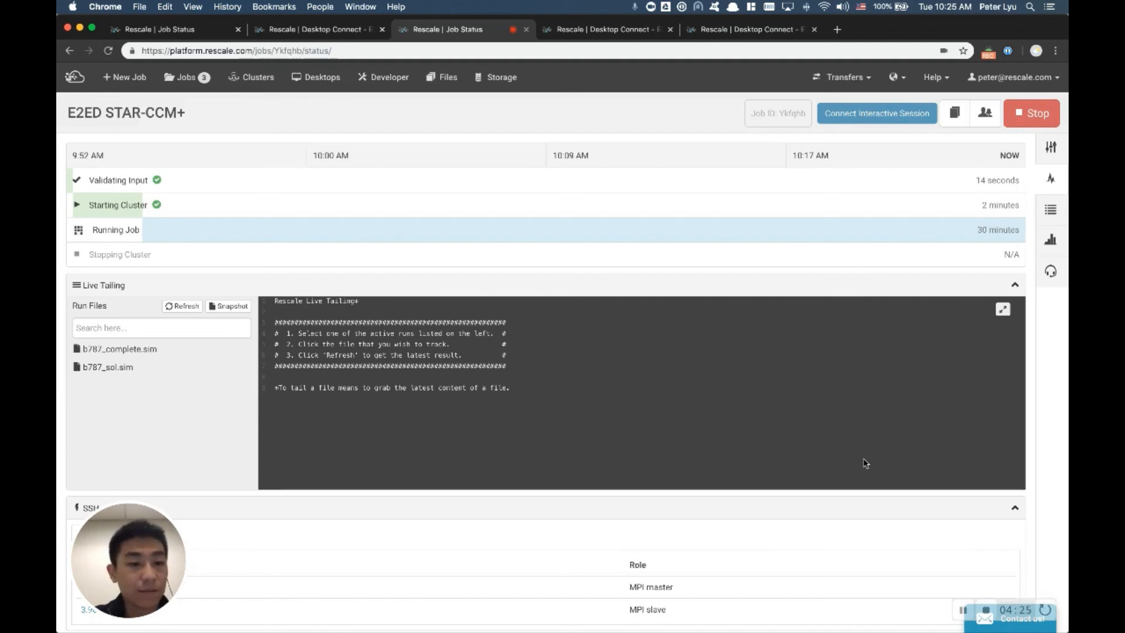
Step: Stop the running E2ED STAR-CCM+ job on Rescale and open its results page
{"action": "left_click", "coordinate": [1035, 118]}
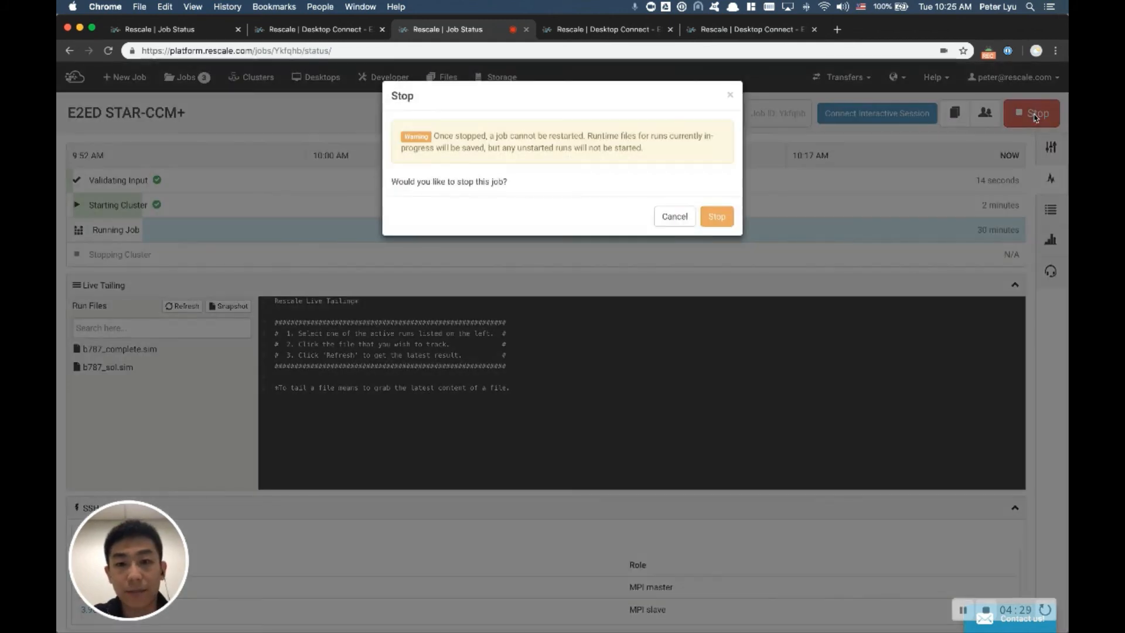
{"action": "left_click", "coordinate": [725, 215]}
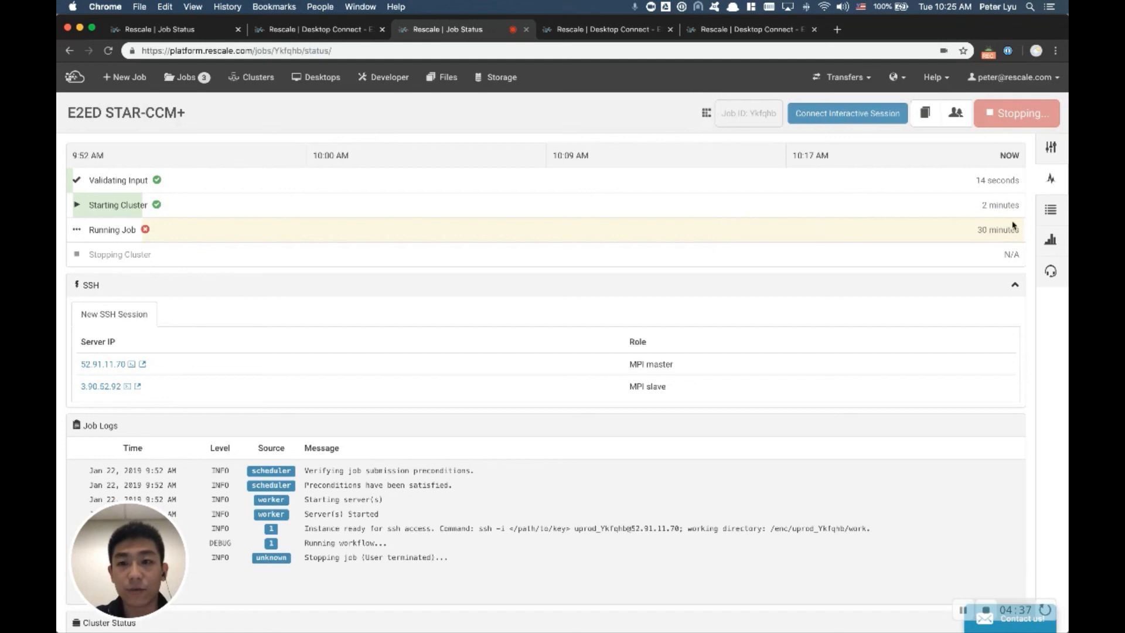
{"action": "left_click", "coordinate": [1052, 210]}
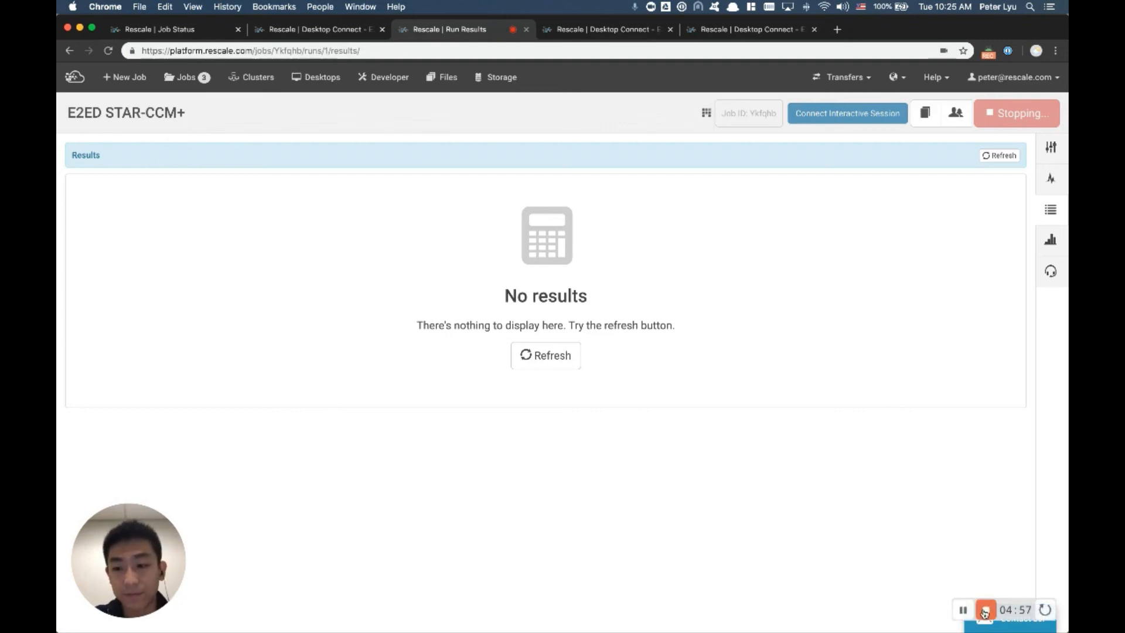
{"action": "left_click", "coordinate": [986, 610]}
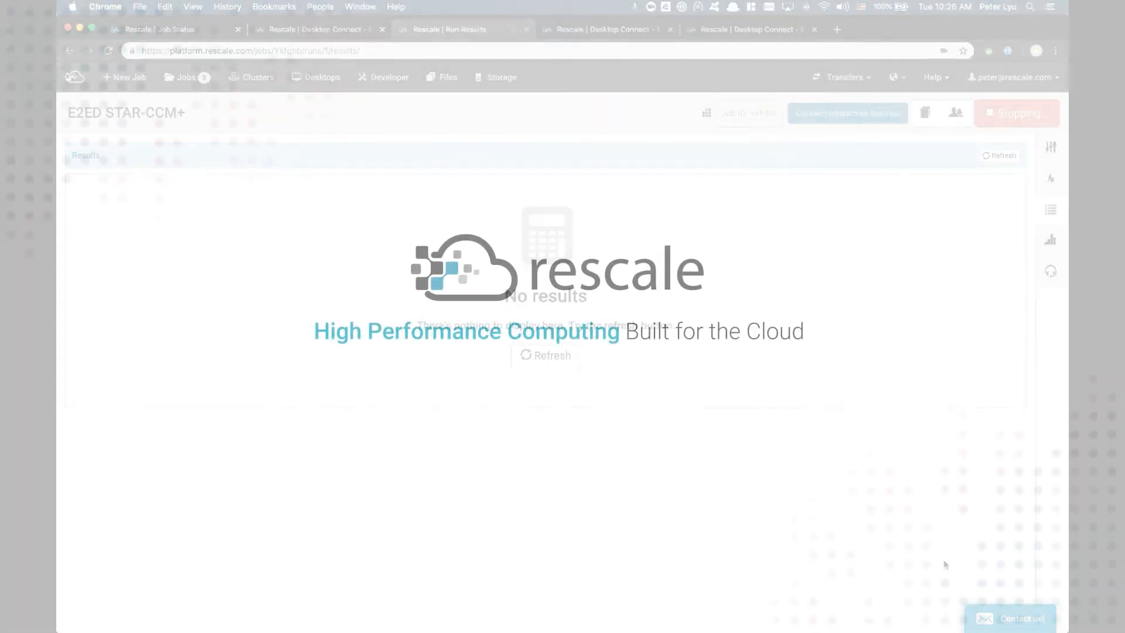